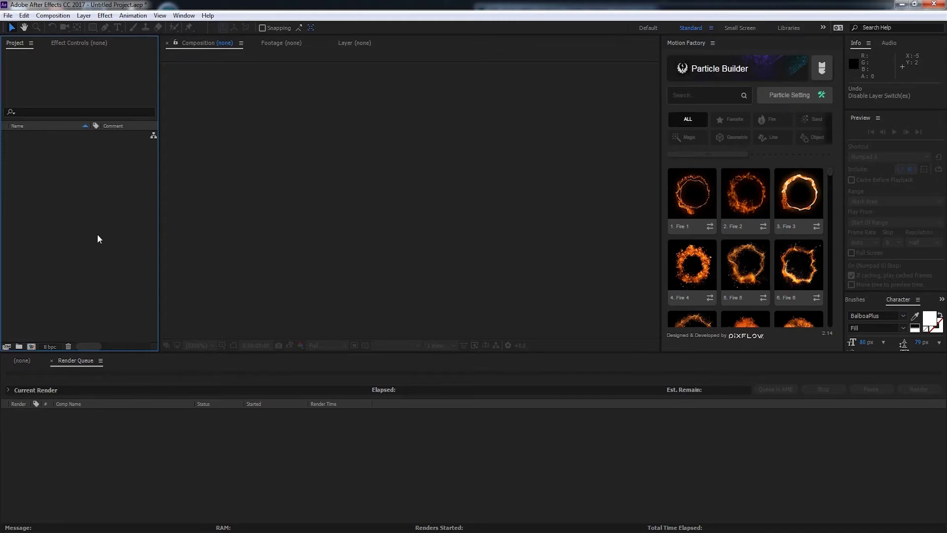
# Import Alpha.psd as 'Composition - Retain Layer Sizes' with 'Merge Layer Styles into Footage' chosen.
pyautogui.doubleClick(90, 218)
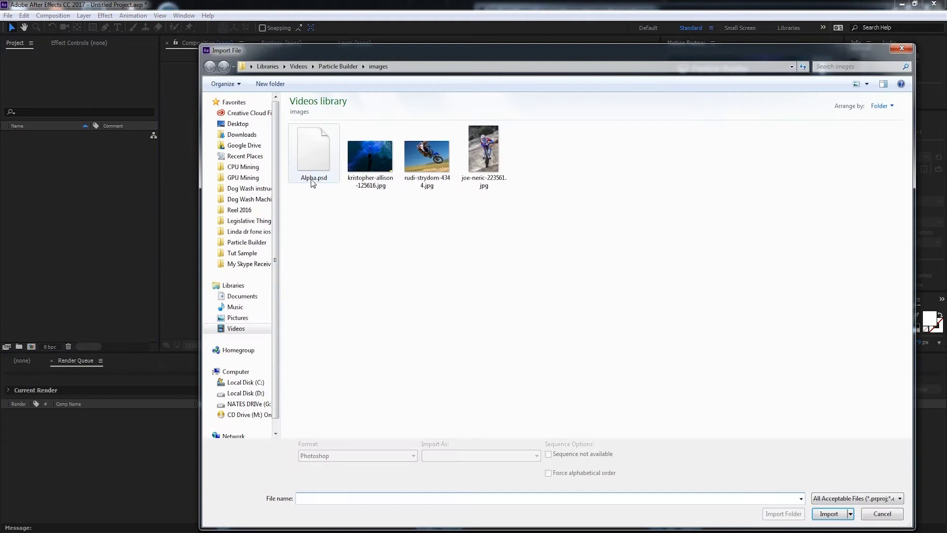
pyautogui.click(328, 172)
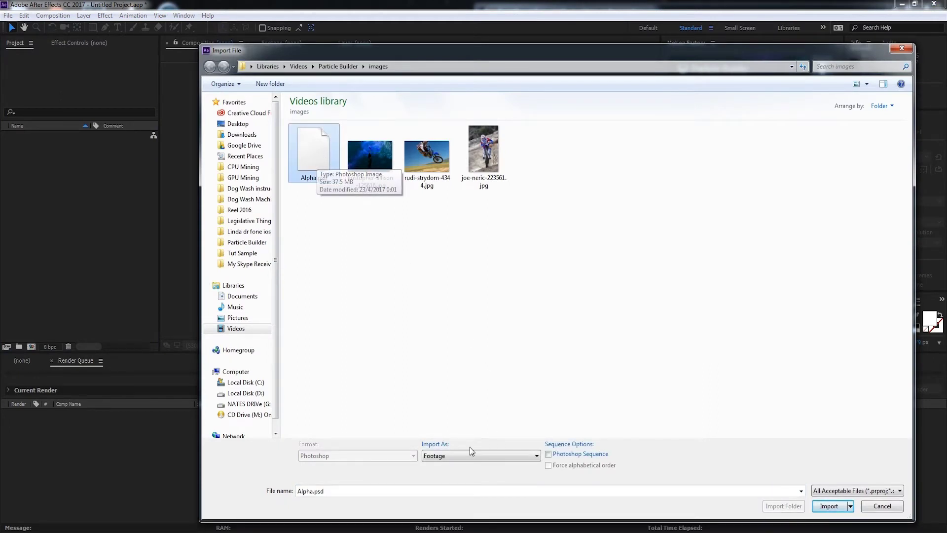
pyautogui.click(447, 455)
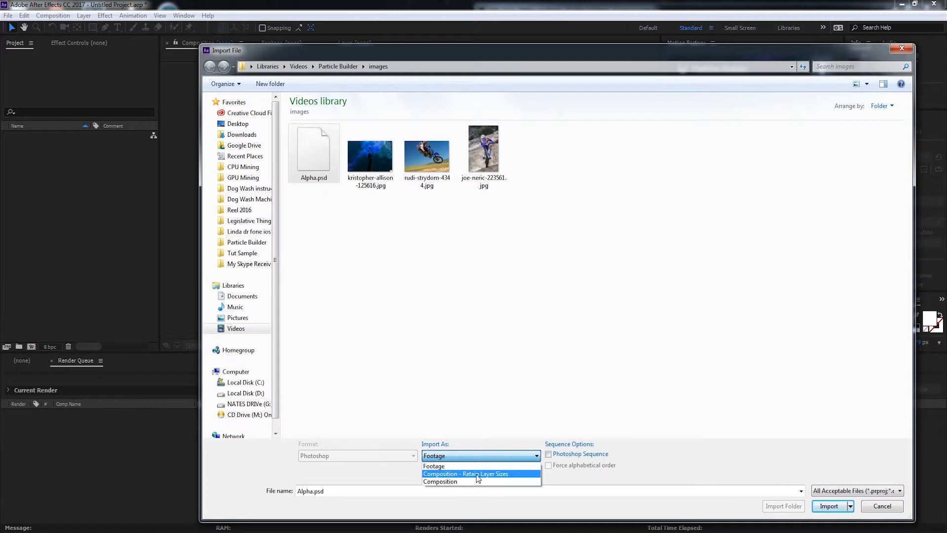
pyautogui.click(492, 473)
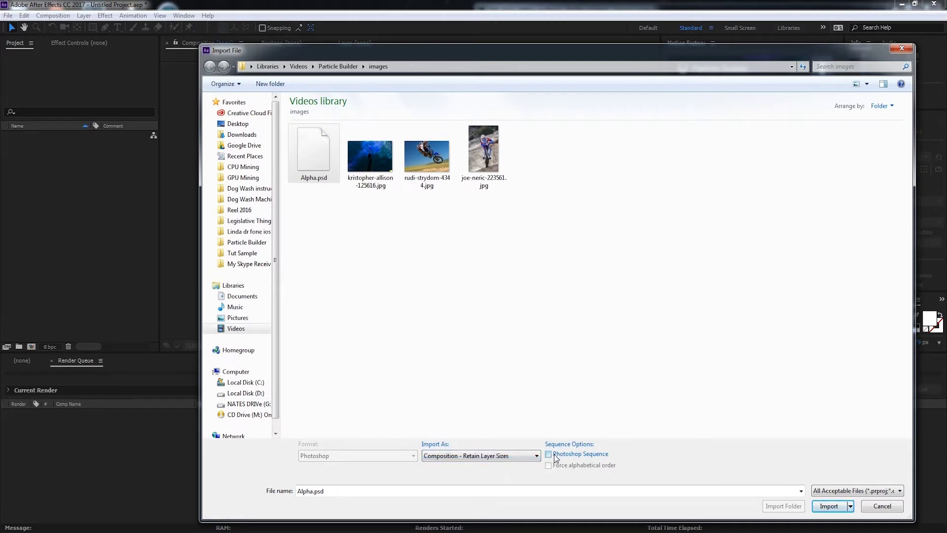
pyautogui.click(830, 506)
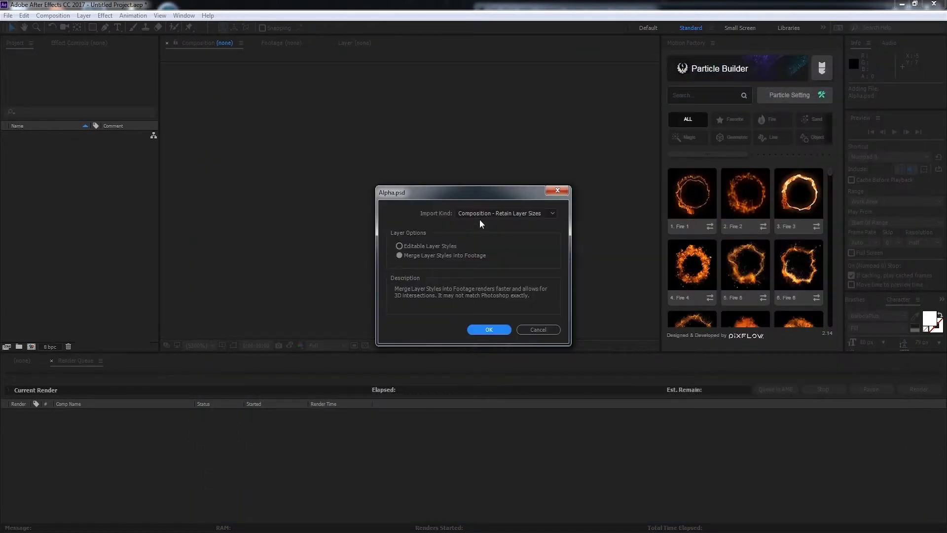
pyautogui.click(479, 217)
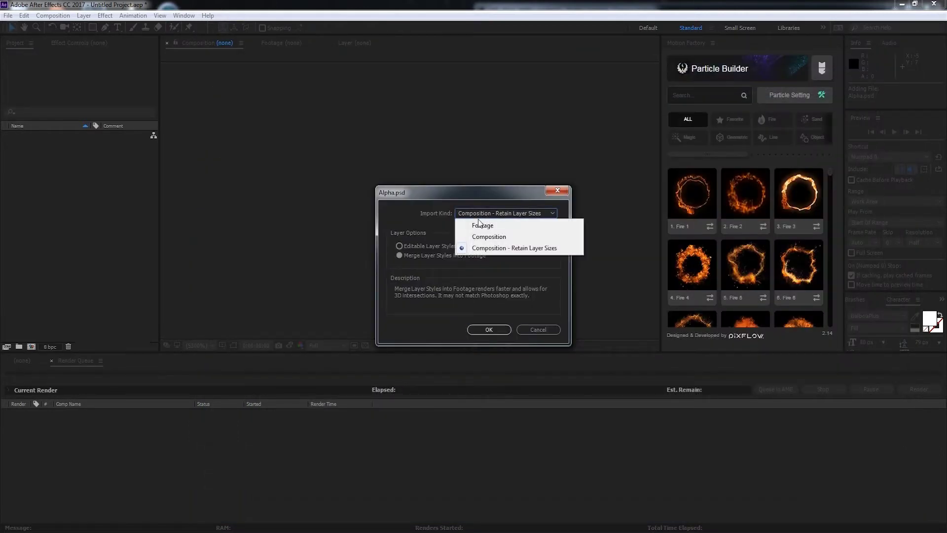
pyautogui.click(513, 248)
pyautogui.click(398, 255)
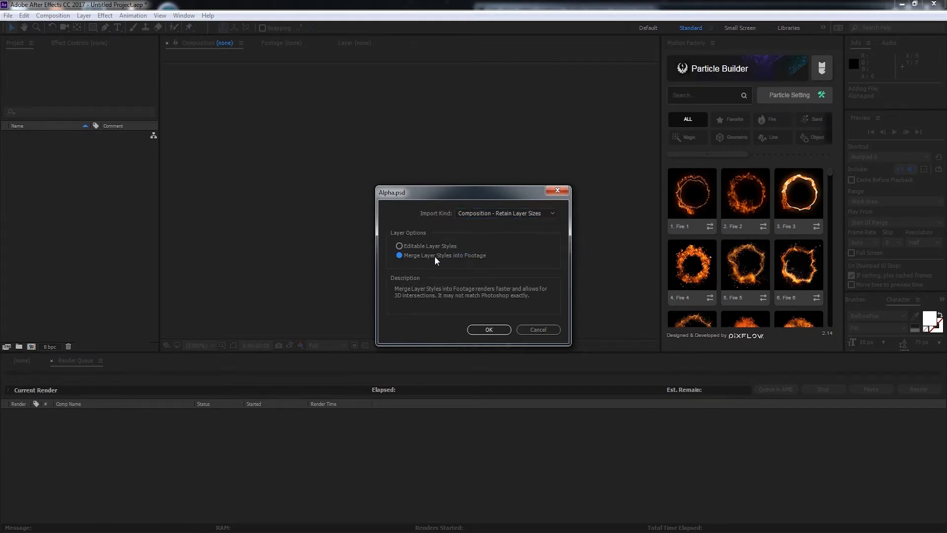
# Confirm the Photoshop import, open the Alpha composition and scrub through the logo animation.
pyautogui.click(490, 329)
pyautogui.doubleClick(13, 136)
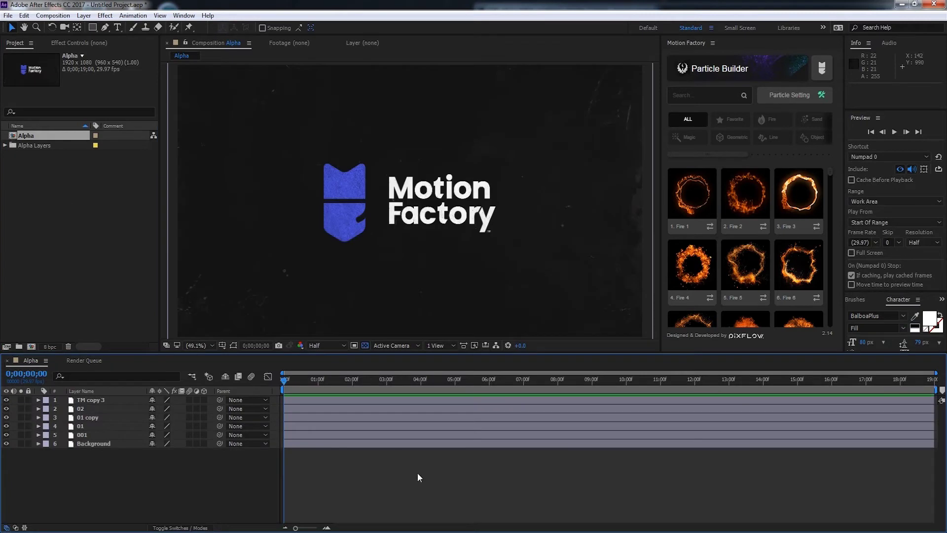
pyautogui.click(327, 383)
pyautogui.moveTo(327, 383); pyautogui.dragTo(446, 392)
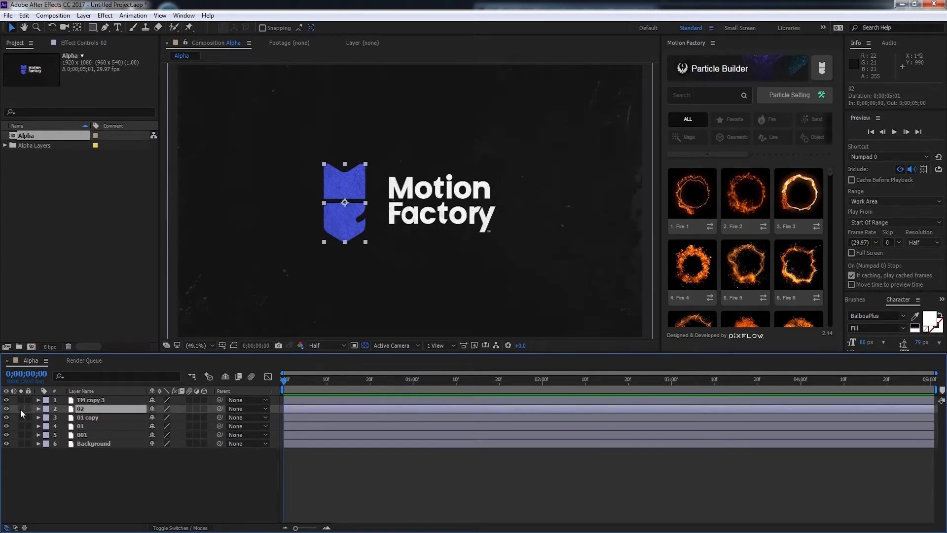
# Solo layer 02 so only the blue shield shows, previewed at Full resolution.
pyautogui.click(21, 408)
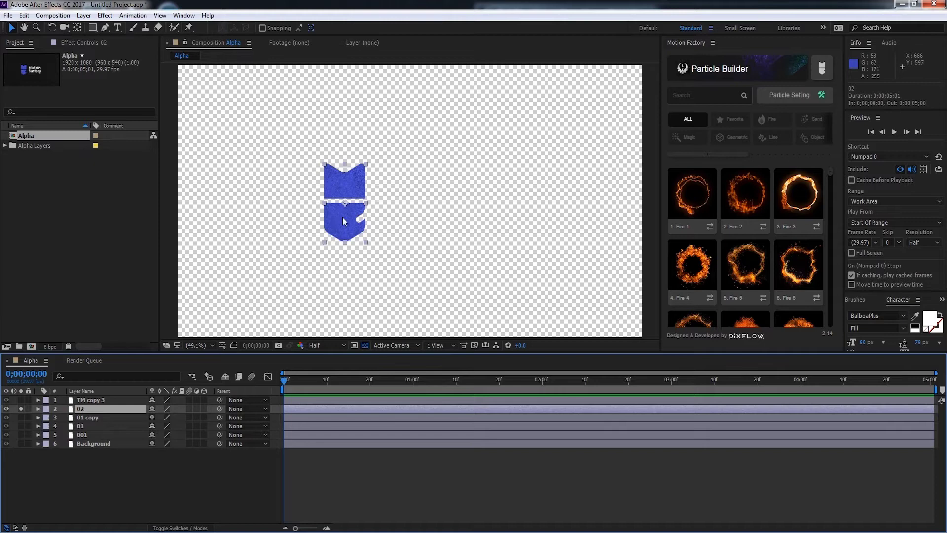
pyautogui.click(326, 345)
pyautogui.click(328, 373)
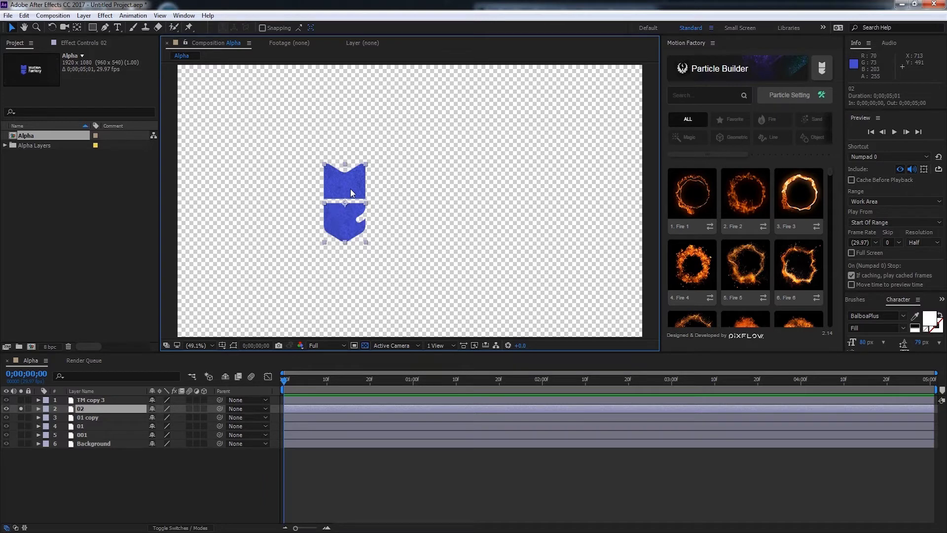
# Apply Particle Builder's Sand 1 Alpha preset to shield layer 02, creating the 02,Sand,1,A,I8 comp.
pyautogui.click(87, 407)
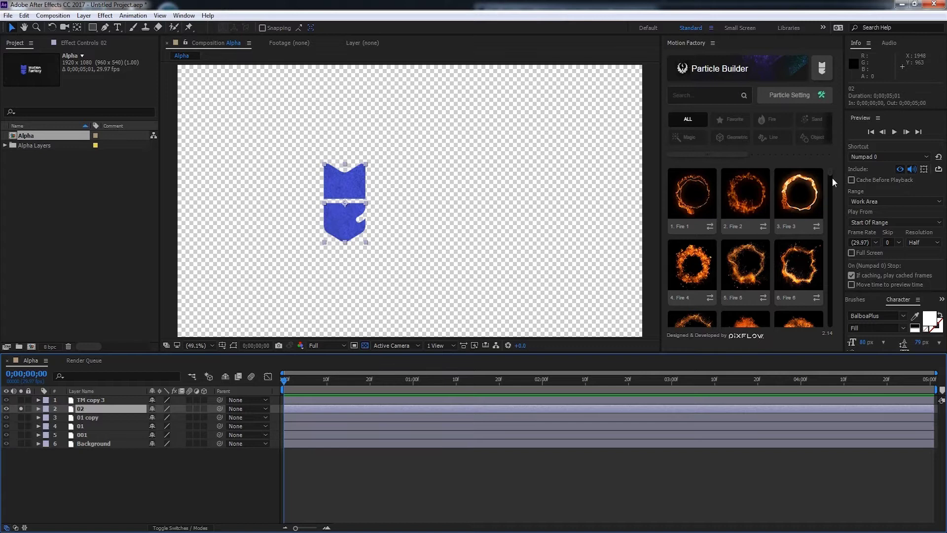
pyautogui.scroll(-3, 830, 174)
pyautogui.scroll(-5, 830, 179)
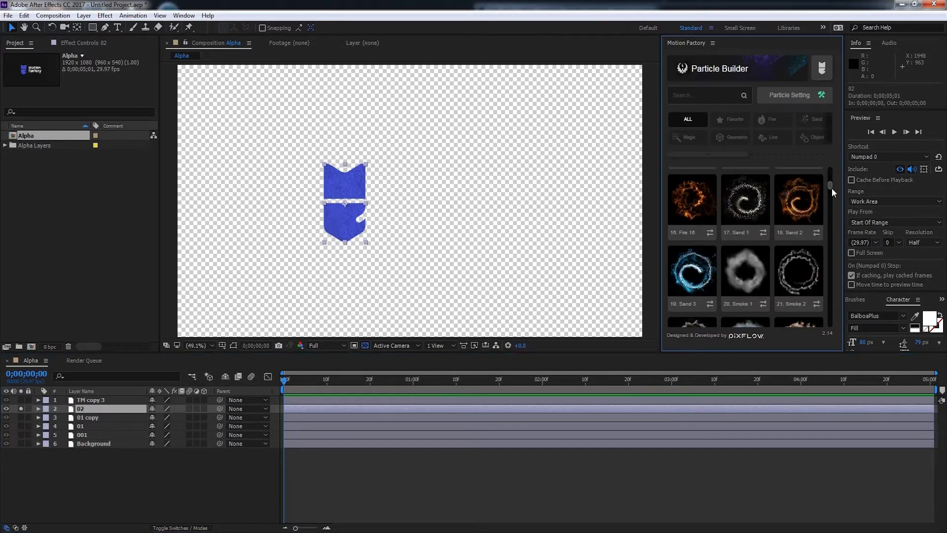
pyautogui.moveTo(735, 217)
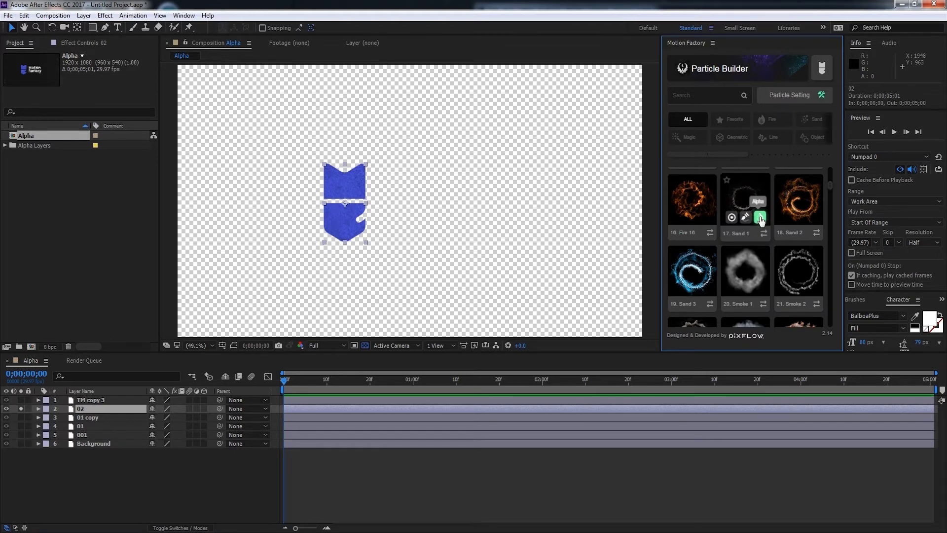
pyautogui.click(760, 217)
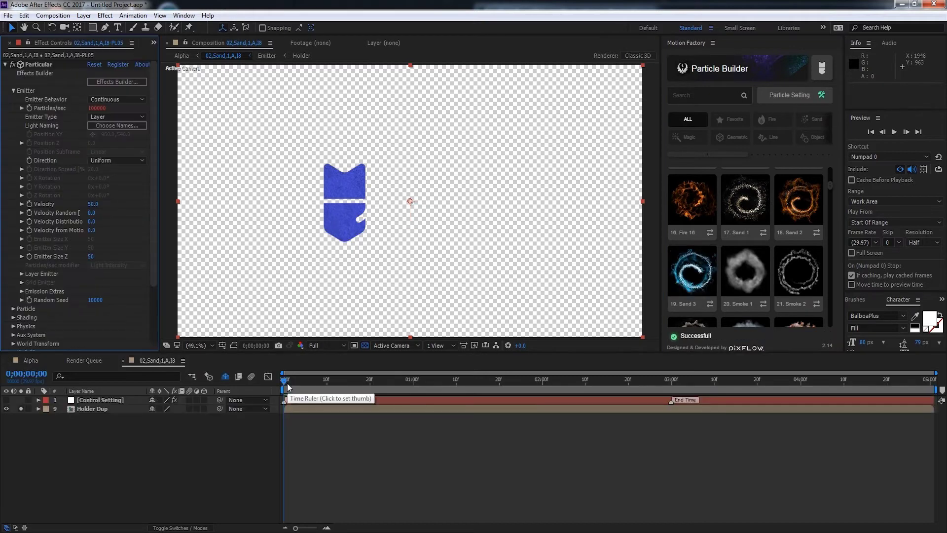
# Return to the Alpha comp without the transparency grid and RAM-preview the blue sand dissolve.
pyautogui.click(365, 345)
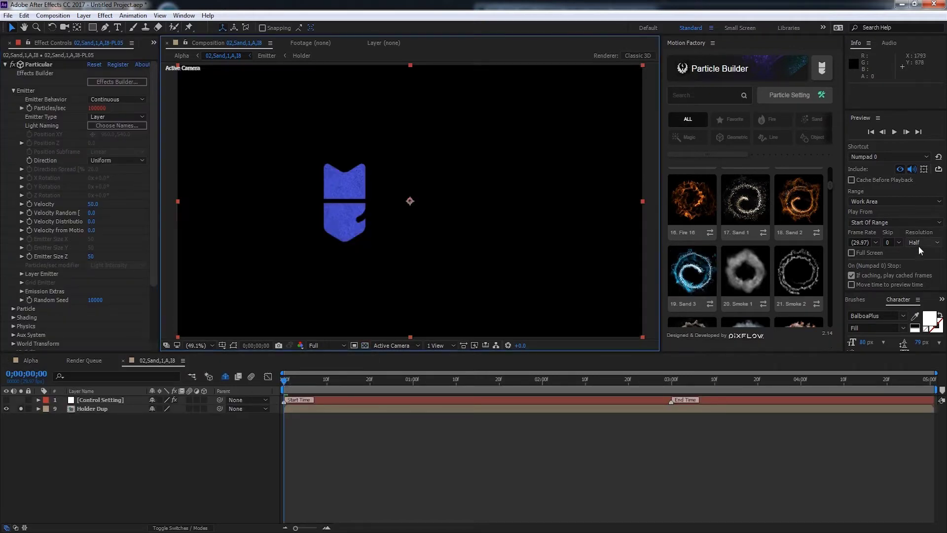
pyautogui.click(31, 360)
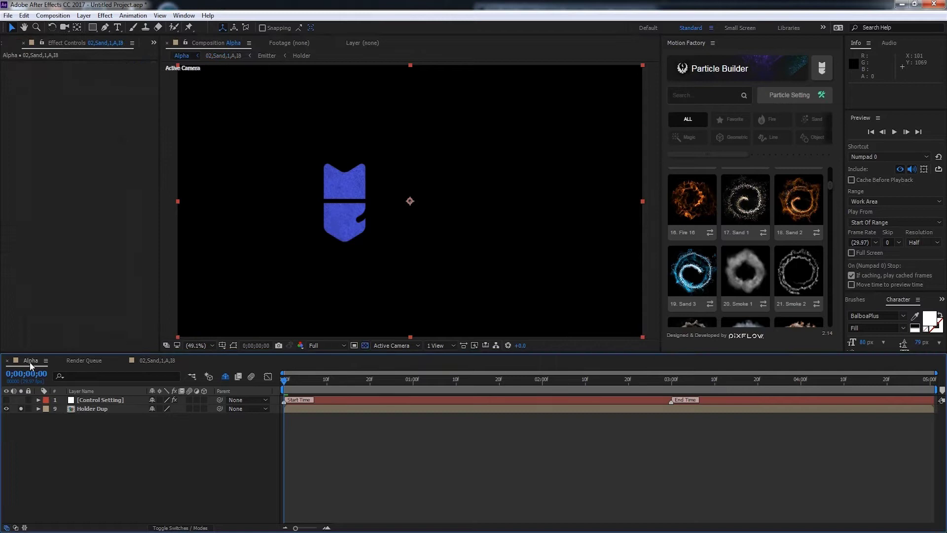
pyautogui.press('space')
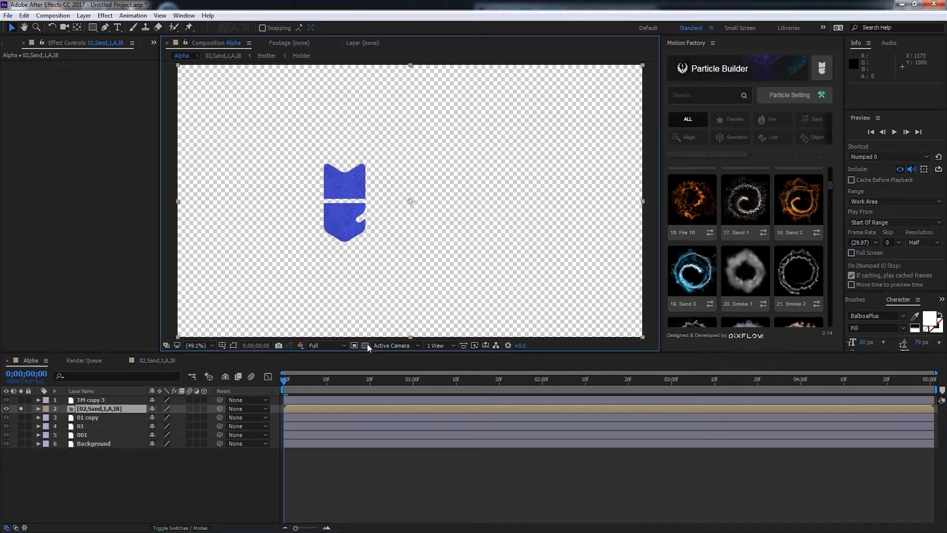
pyautogui.click(364, 345)
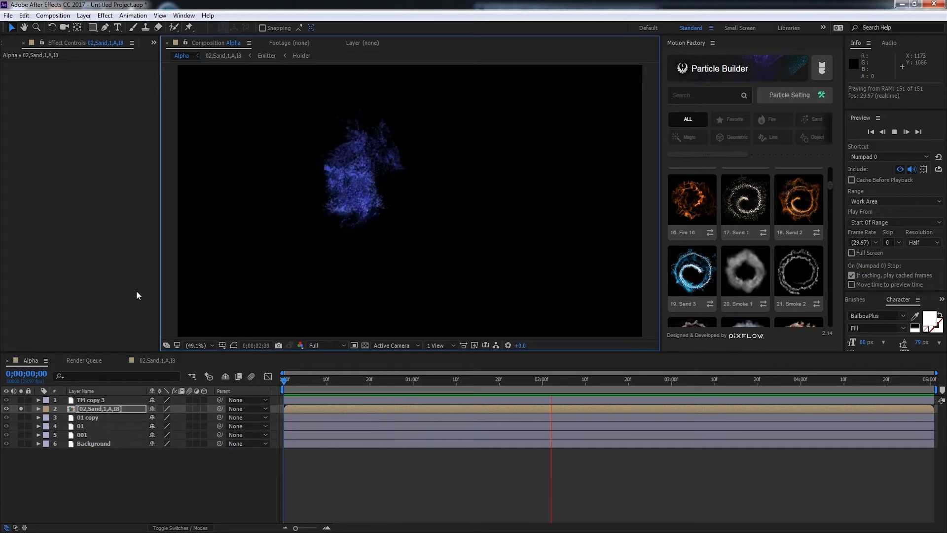
# In 02,Sand,1,A,I8, unsolo Holder Dup and move Start Time to ~0;00;00;12 and End Time to ~2 seconds.
pyautogui.press('space')
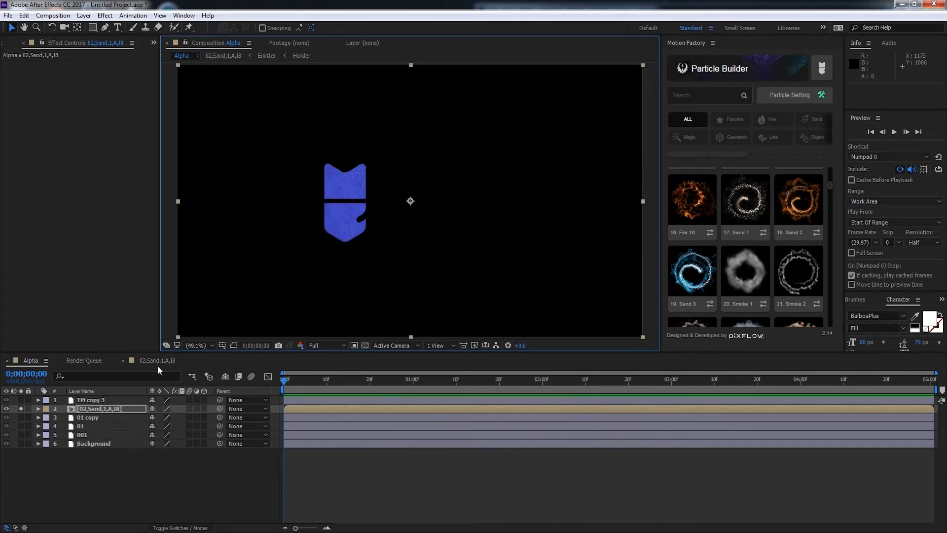
pyautogui.click(158, 365)
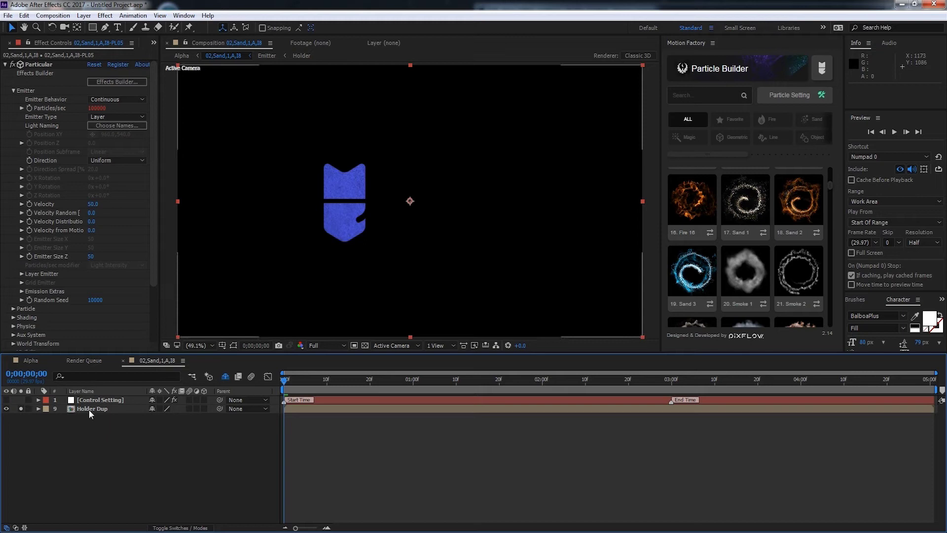
pyautogui.click(21, 408)
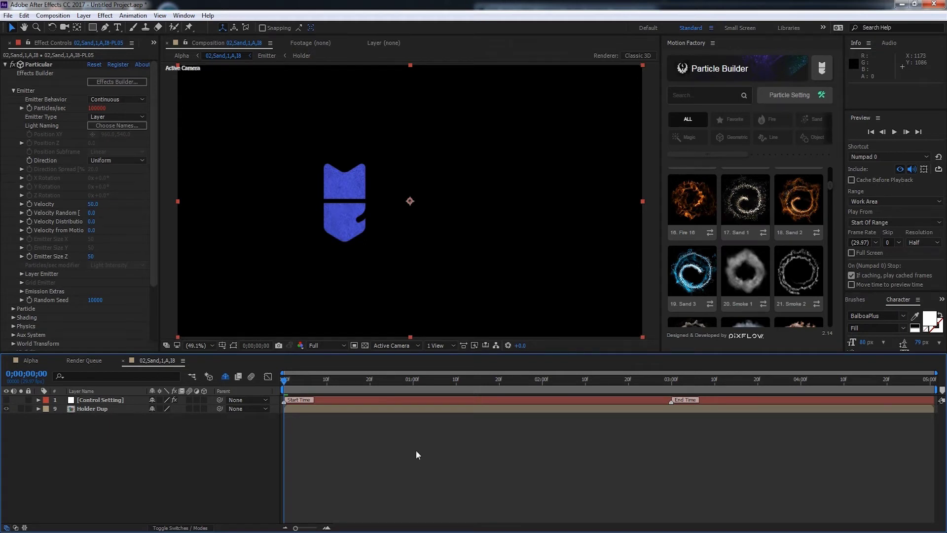
pyautogui.click(286, 408)
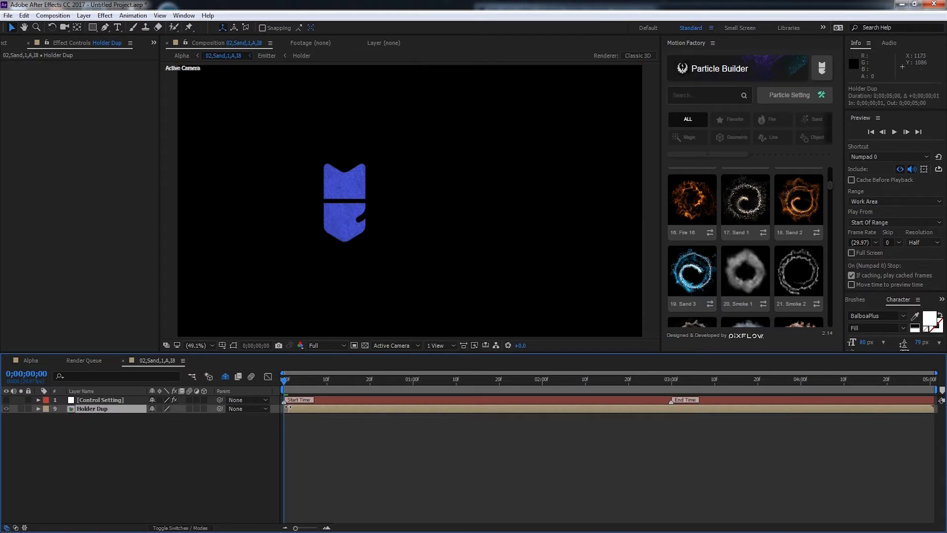
pyautogui.moveTo(283, 402); pyautogui.dragTo(334, 403)
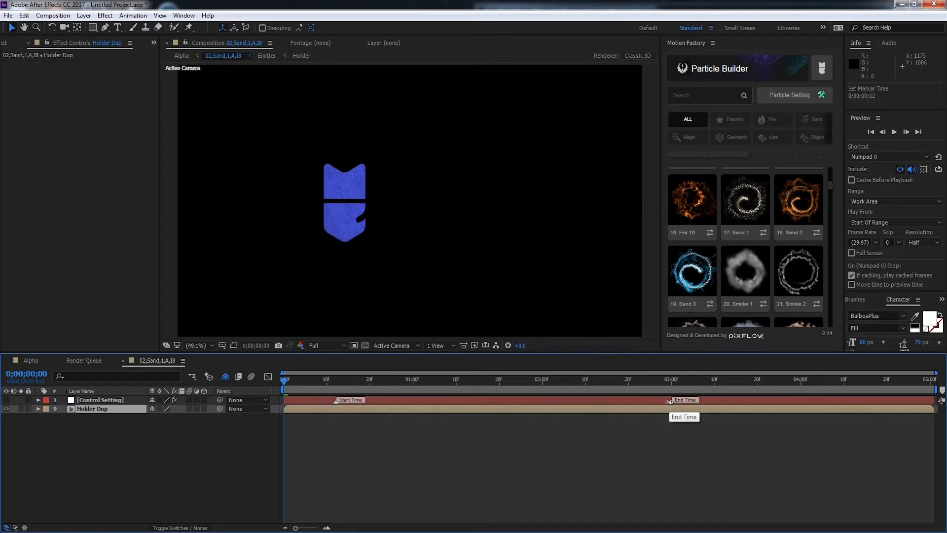
pyautogui.moveTo(672, 401); pyautogui.dragTo(539, 392)
pyautogui.click(96, 400)
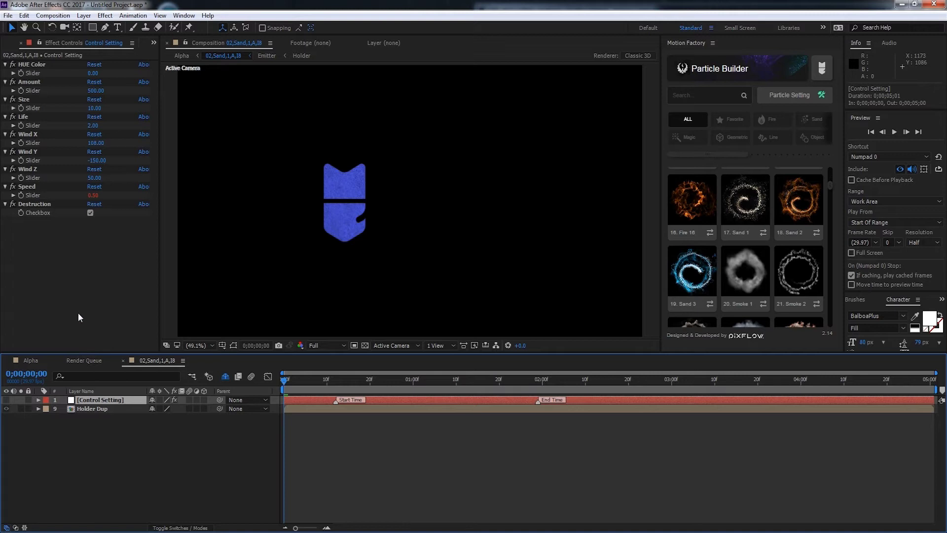
pyautogui.click(32, 65)
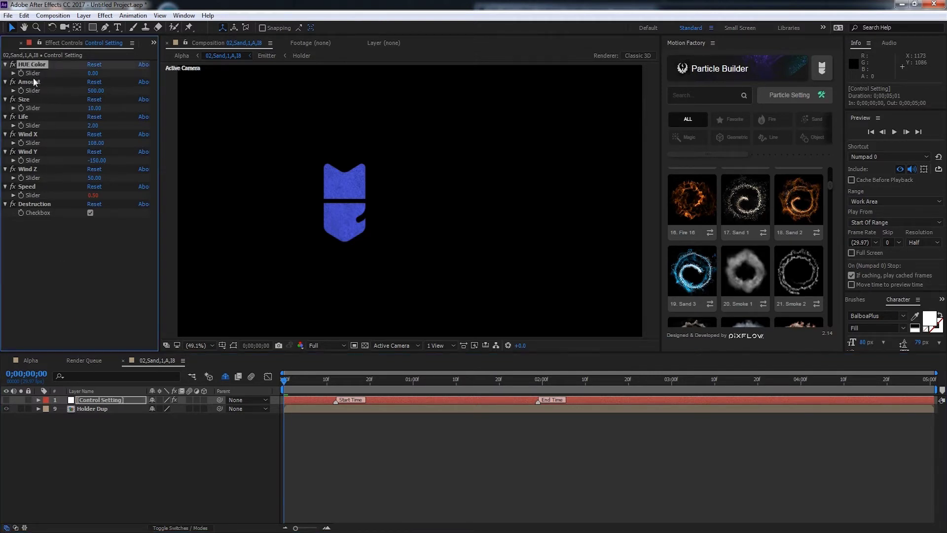
pyautogui.click(34, 82)
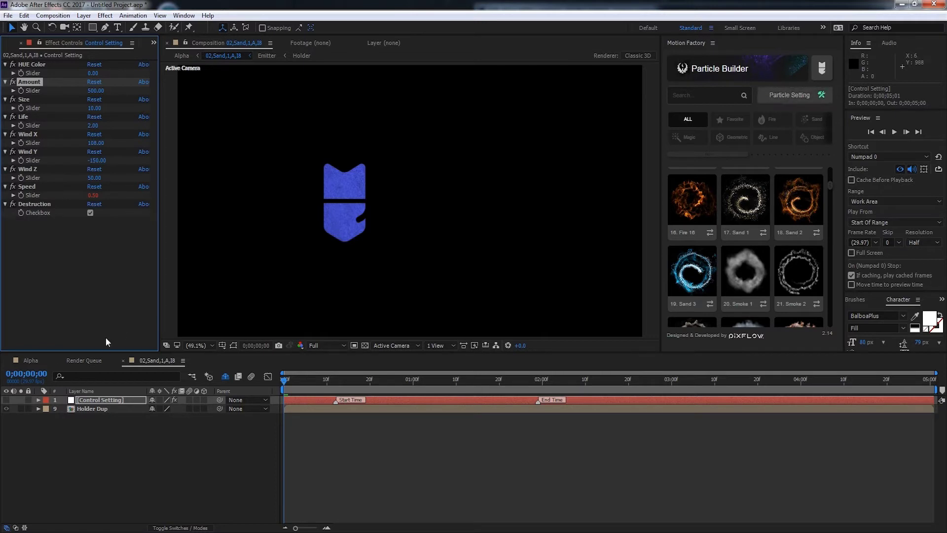
pyautogui.click(94, 409)
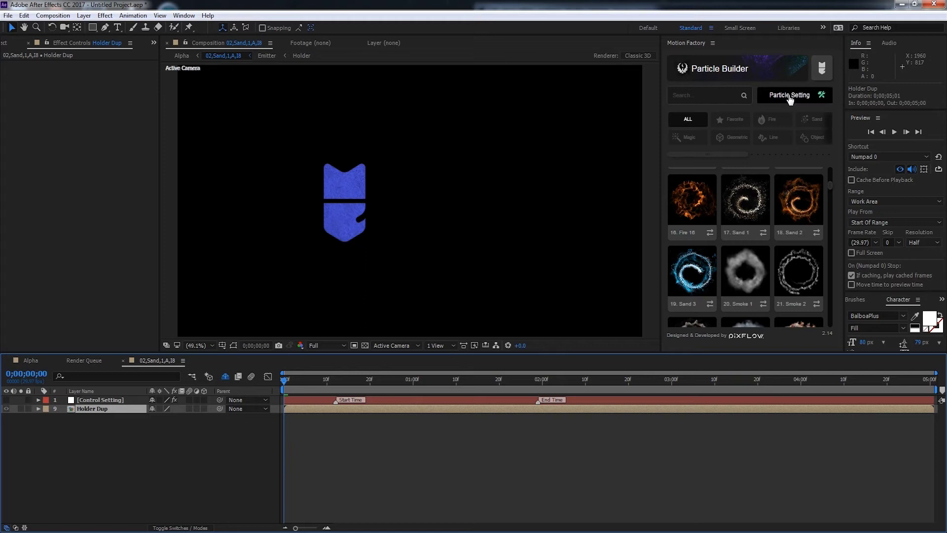
# Apply the Default particle settings and preview the shield breaking into blue sand.
pyautogui.click(790, 98)
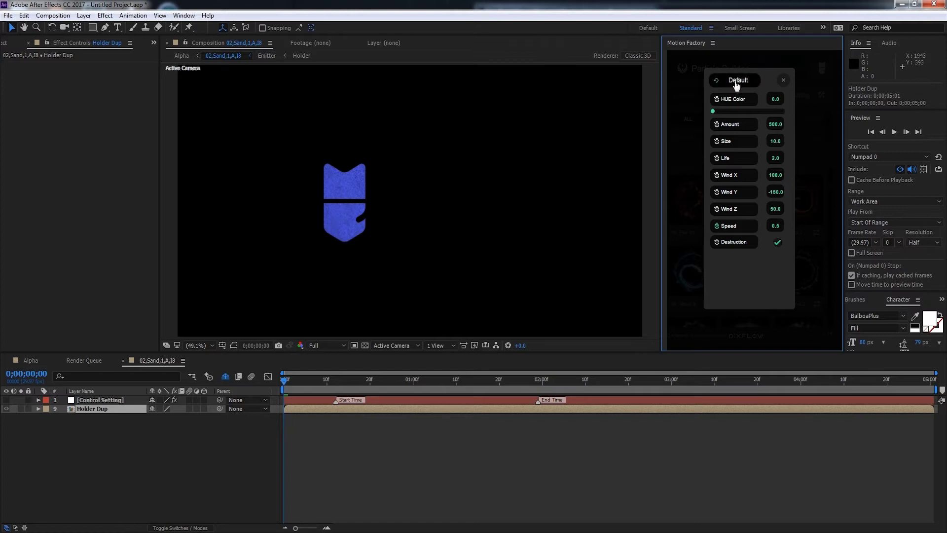
pyautogui.click(730, 84)
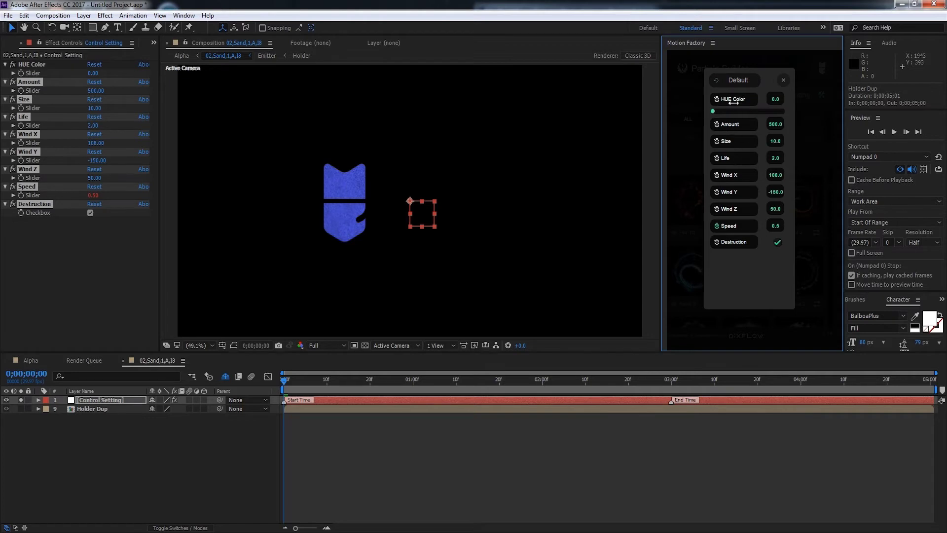
pyautogui.press('space')
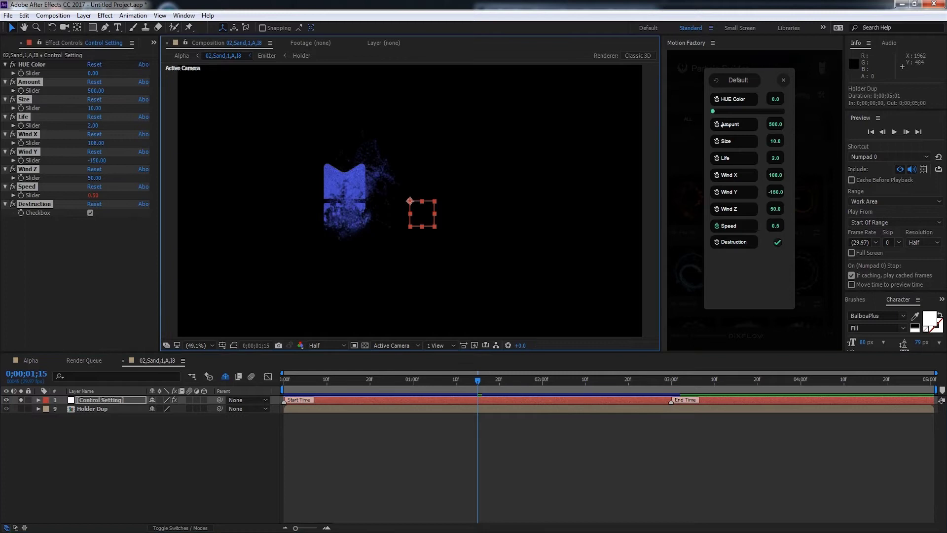
# Set the particle HUE color to 114 and the particle Amount to 157.
pyautogui.click(715, 113)
pyautogui.moveTo(716, 115); pyautogui.dragTo(735, 118)
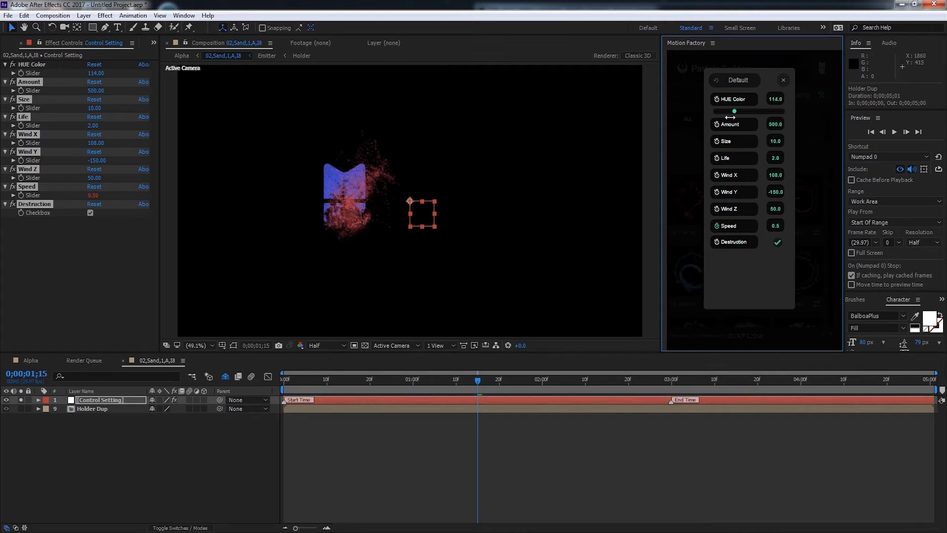
pyautogui.moveTo(771, 119); pyautogui.dragTo(759, 124)
pyautogui.click(776, 124)
pyautogui.press('Return')
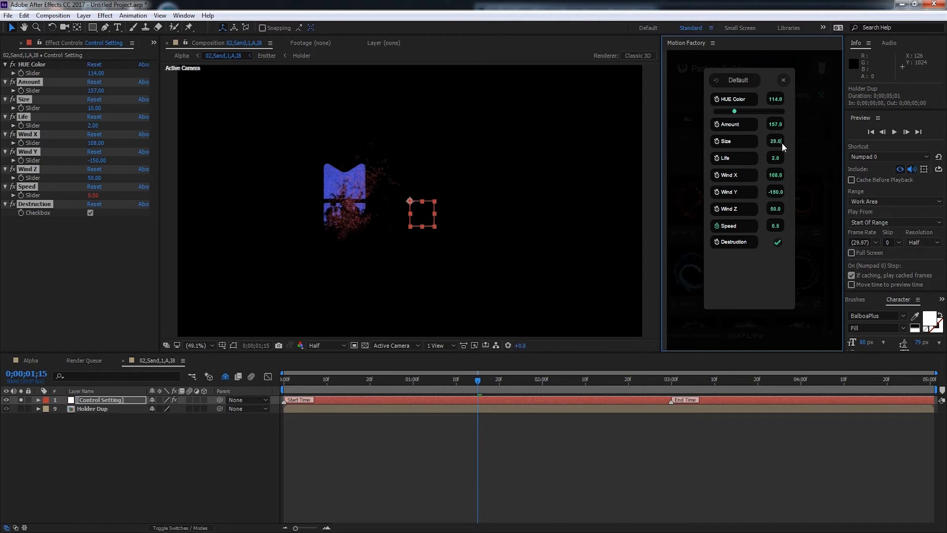
# Set particle Size to 24, Wind Y to -51 and Wind Z to 154.
pyautogui.press('BackSpace')
pyautogui.press('BackSpace')
pyautogui.press('BackSpace')
pyautogui.write('4')
pyautogui.press('Return')
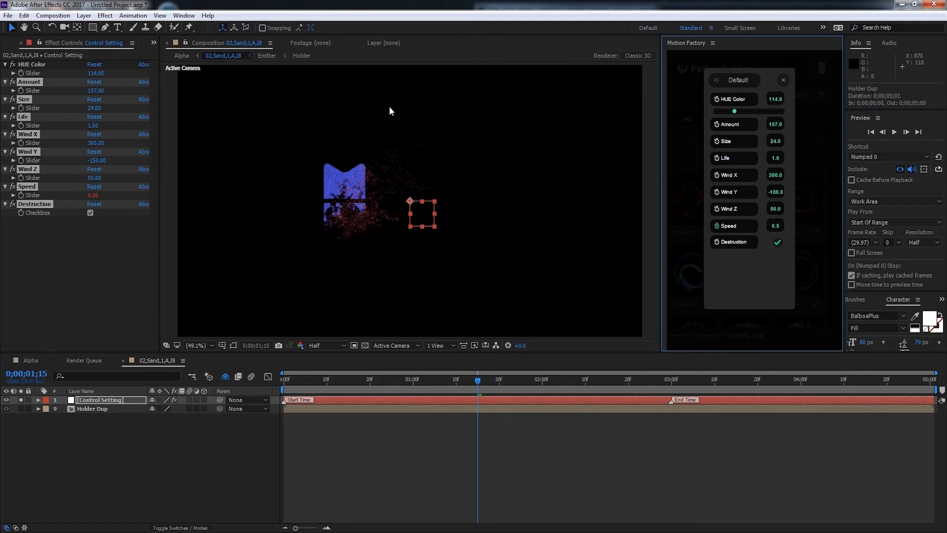
pyautogui.moveTo(775, 192); pyautogui.dragTo(787, 194)
pyautogui.press('Return')
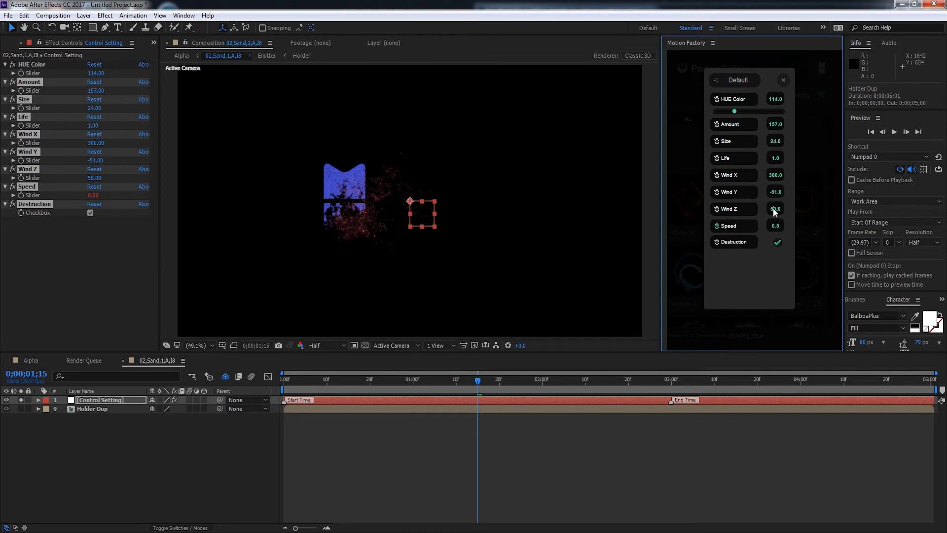
pyautogui.moveTo(813, 208); pyautogui.dragTo(825, 208)
# Try particle Speed values 4.5 and 2, then settle on a Speed of 1.0.
pyautogui.click(717, 228)
pyautogui.write('4.5')
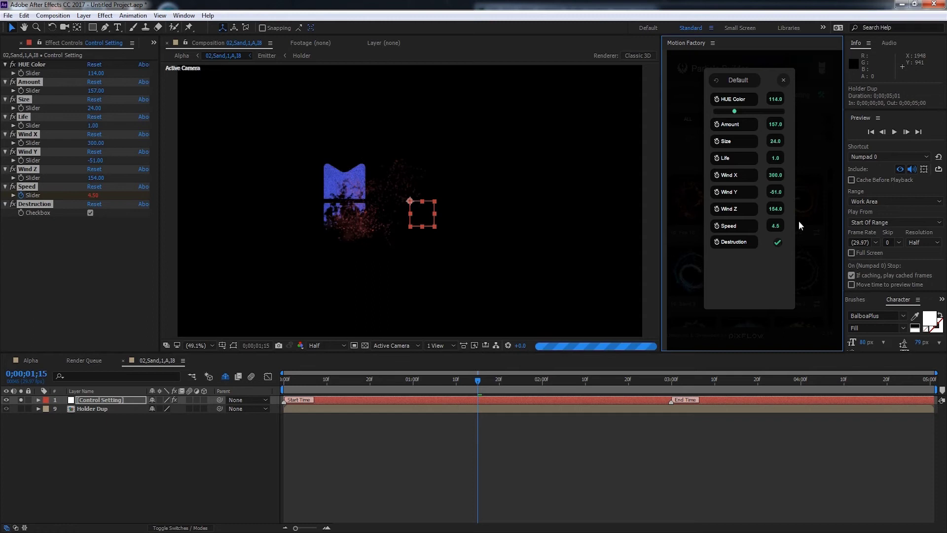
pyautogui.press('Return')
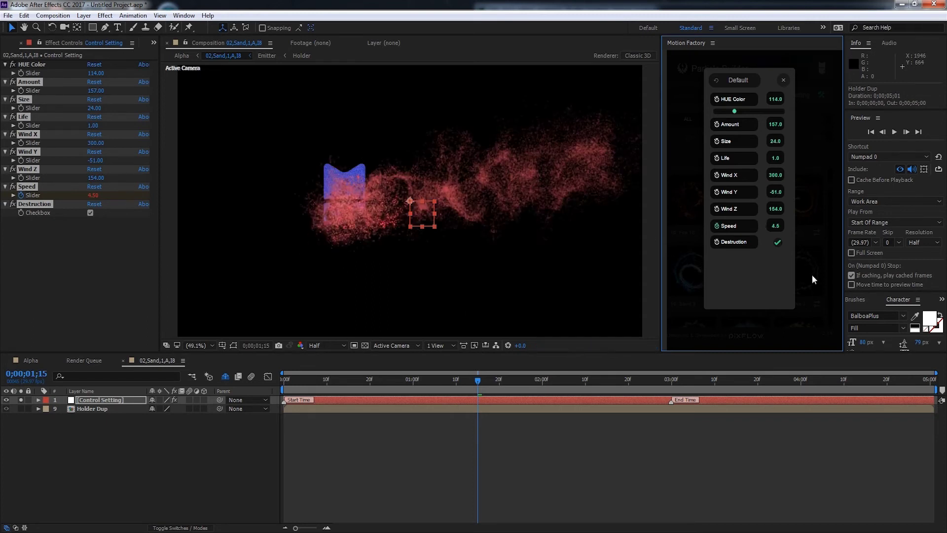
pyautogui.click(774, 225)
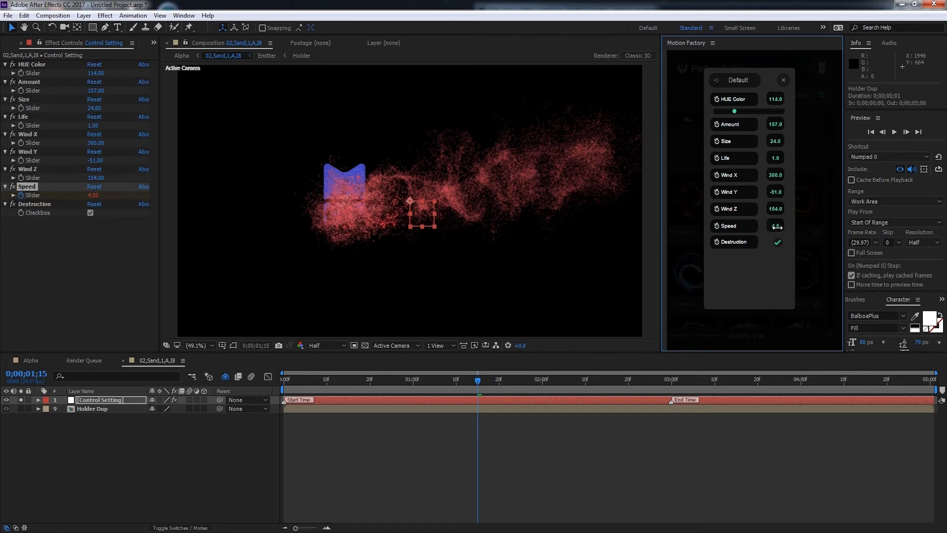
pyautogui.click(777, 225)
pyautogui.write('-21')
pyautogui.press('BackSpace')
pyautogui.press('BackSpace')
pyautogui.press('BackSpace')
pyautogui.write('2')
pyautogui.press('Return')
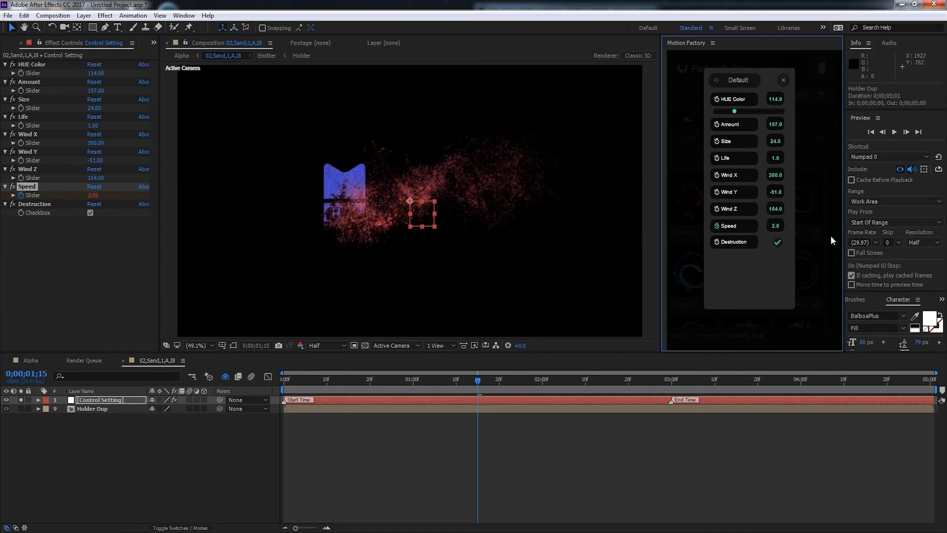
pyautogui.write('1')
pyautogui.press('Return')
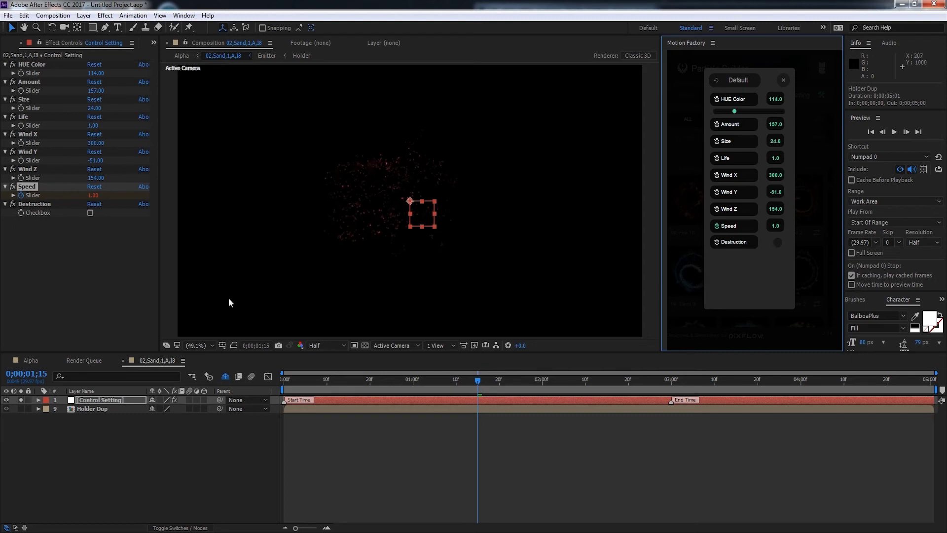
pyautogui.click(777, 242)
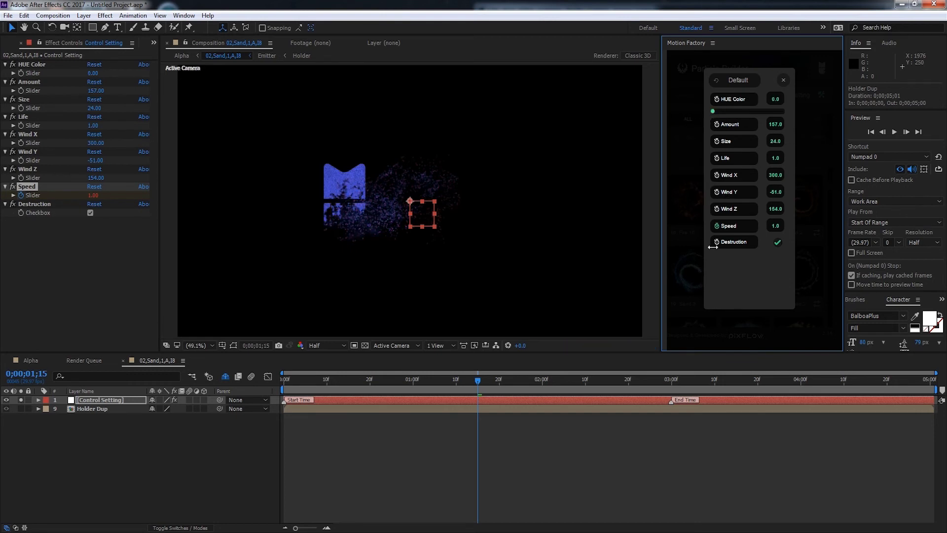
# Keyframe particle Amount at 50 and move that keyframe to frame 20.
pyautogui.click(775, 124)
pyautogui.write('50')
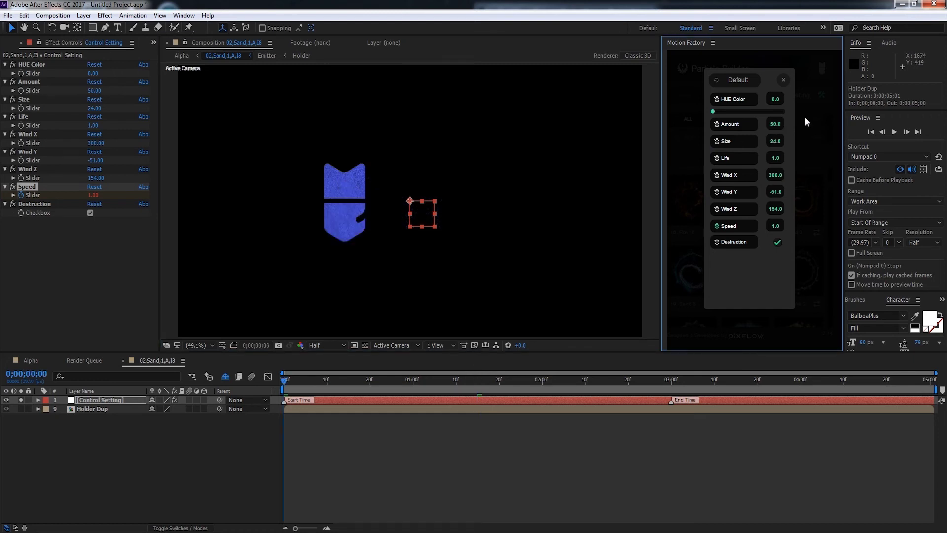
pyautogui.click(717, 124)
pyautogui.press('u')
pyautogui.click(81, 409)
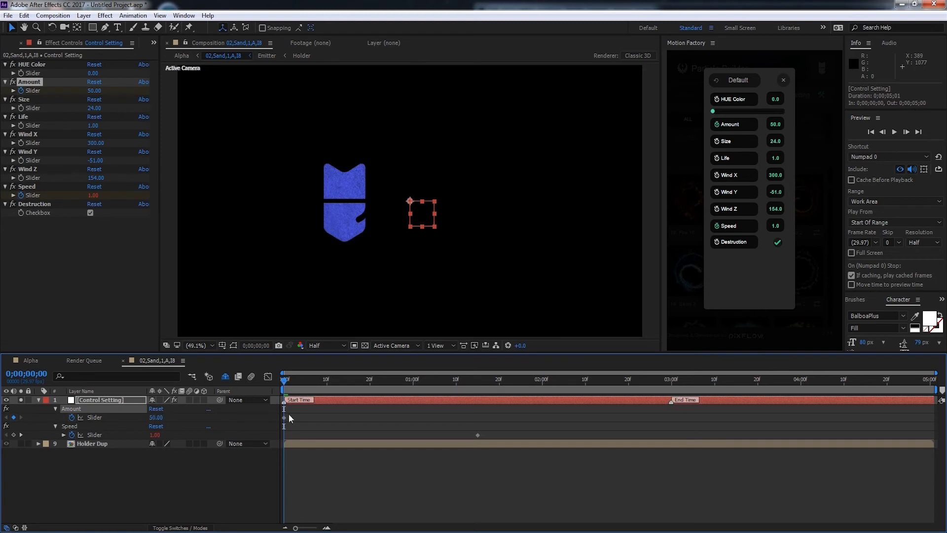
pyautogui.moveTo(289, 380); pyautogui.dragTo(412, 386)
pyautogui.moveTo(284, 417); pyautogui.dragTo(370, 417)
pyautogui.click(384, 380)
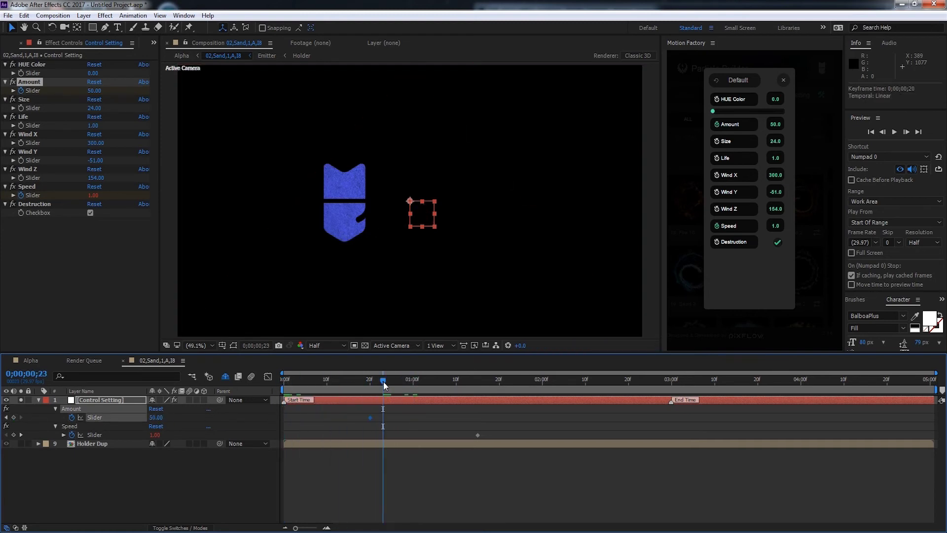
# Add Amount keyframes of 200 at frame 23 and 50 at frame 27.
pyautogui.click(156, 417)
pyautogui.write('200')
pyautogui.press('Return')
pyautogui.press('space')
pyautogui.click(157, 417)
pyautogui.write('50')
pyautogui.press('Return')
# Trim the work area to frame 20 through about 1;06 and key Amount 500 at frame 23.
pyautogui.moveTo(284, 400); pyautogui.dragTo(370, 400)
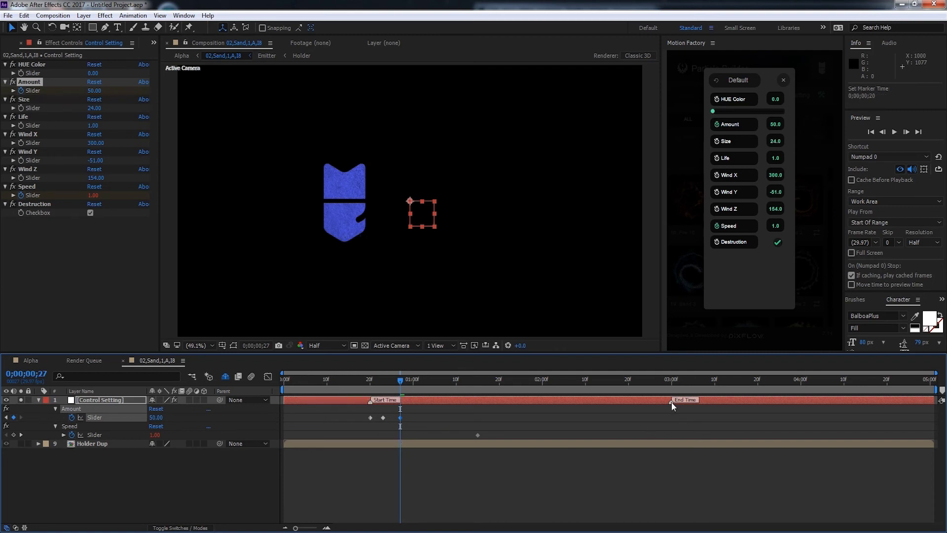
pyautogui.moveTo(671, 405); pyautogui.dragTo(439, 408)
pyautogui.moveTo(390, 389)
pyautogui.mouseDown()
pyautogui.moveTo(375, 392)
pyautogui.moveTo(382, 395)
pyautogui.mouseUp()
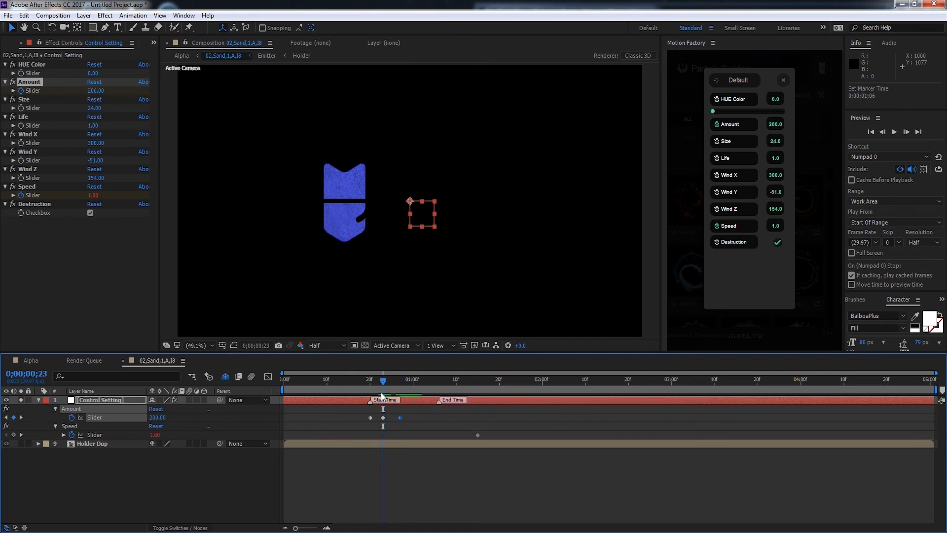
pyautogui.click(161, 418)
pyautogui.write('500')
pyautogui.press('Return')
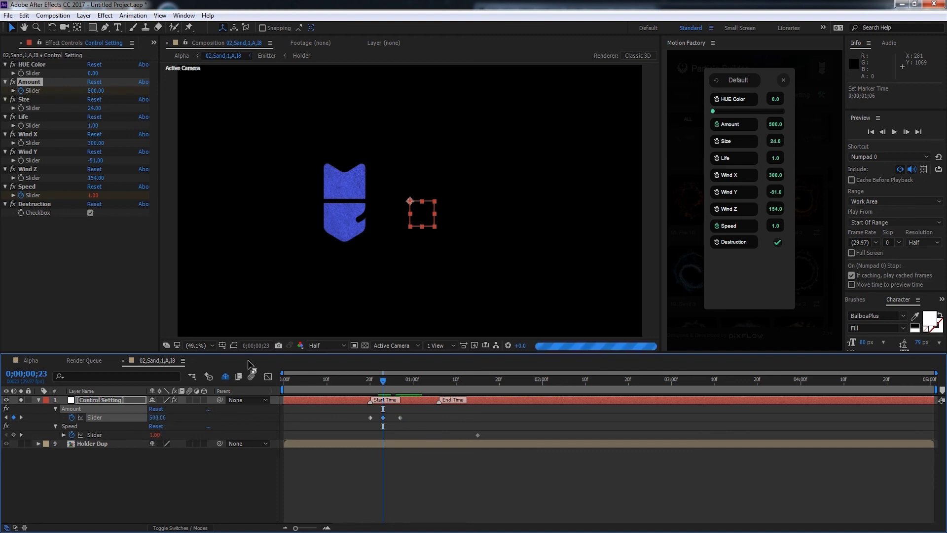
# Move the work-area start earlier and set the Amount keyframe at frame 20 to 100.
pyautogui.moveTo(384, 399); pyautogui.dragTo(350, 399)
pyautogui.click(370, 382)
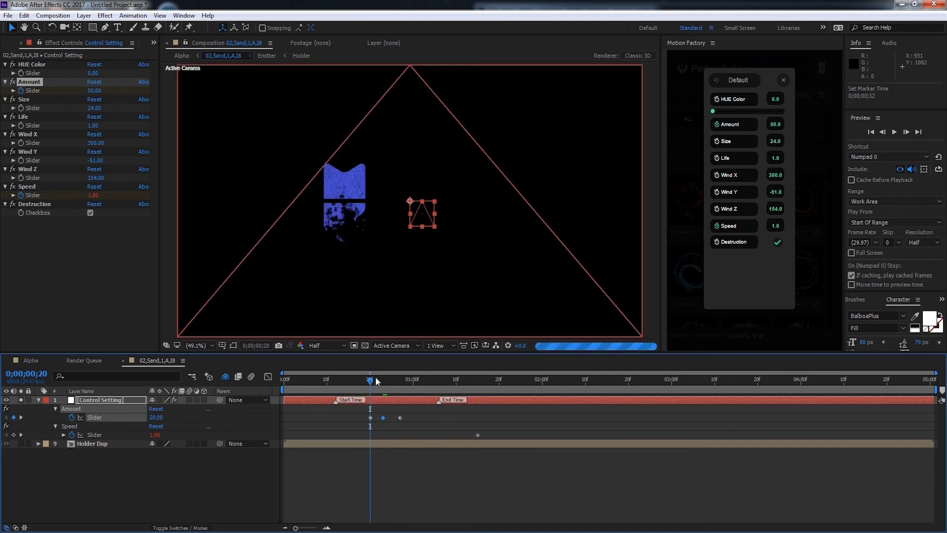
pyautogui.click(400, 383)
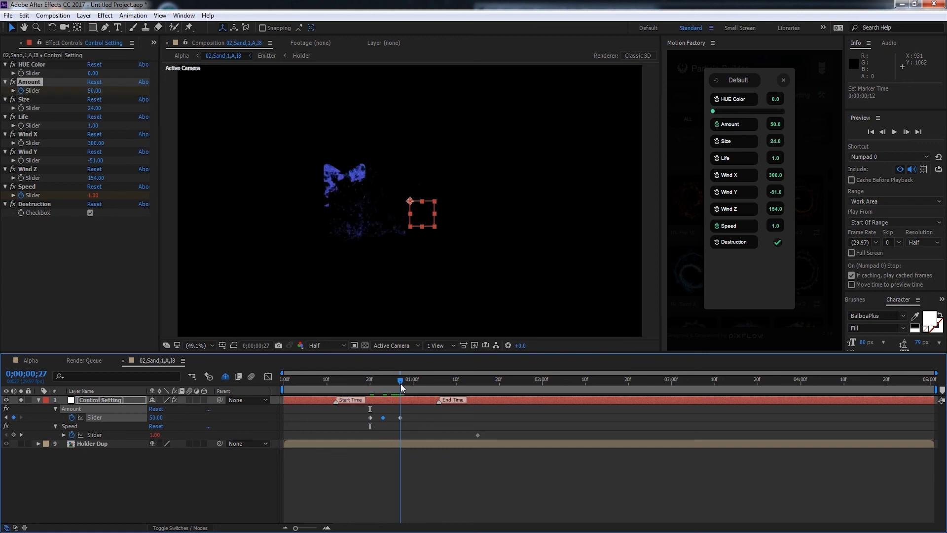
pyautogui.moveTo(400, 383); pyautogui.dragTo(372, 385)
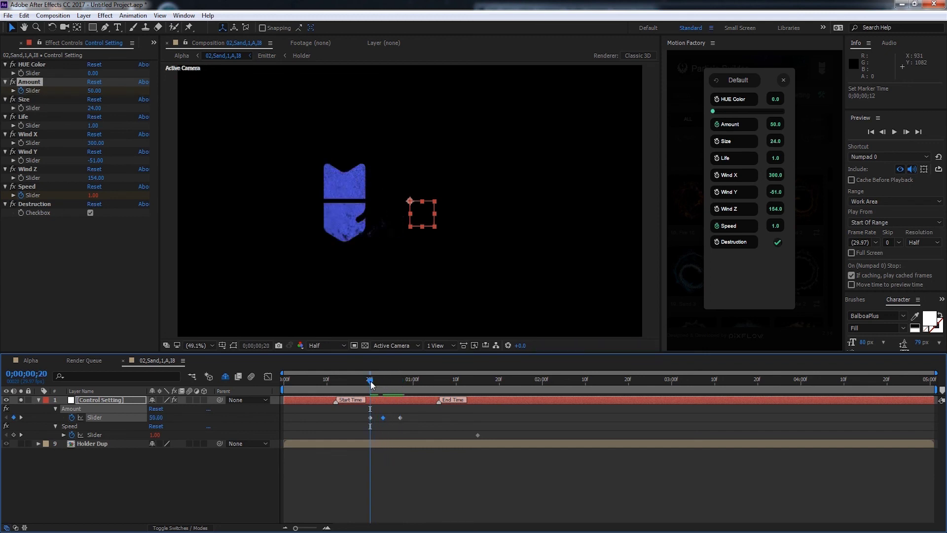
pyautogui.click(155, 418)
pyautogui.write('100')
pyautogui.press('Return')
# Raise the Amount keyframe at frame 23 to 1000.
pyautogui.moveTo(378, 384); pyautogui.dragTo(383, 383)
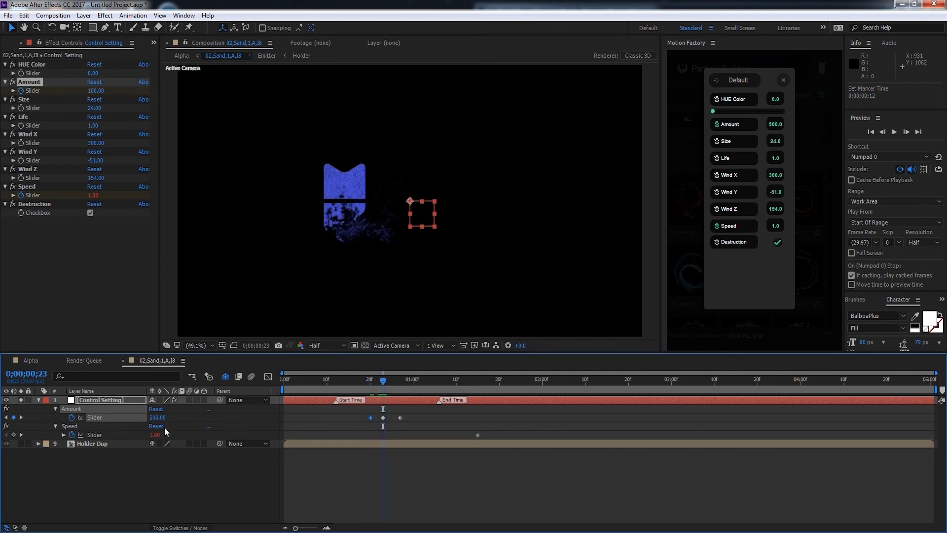
pyautogui.click(156, 417)
pyautogui.write('1.00')
pyautogui.press('Return')
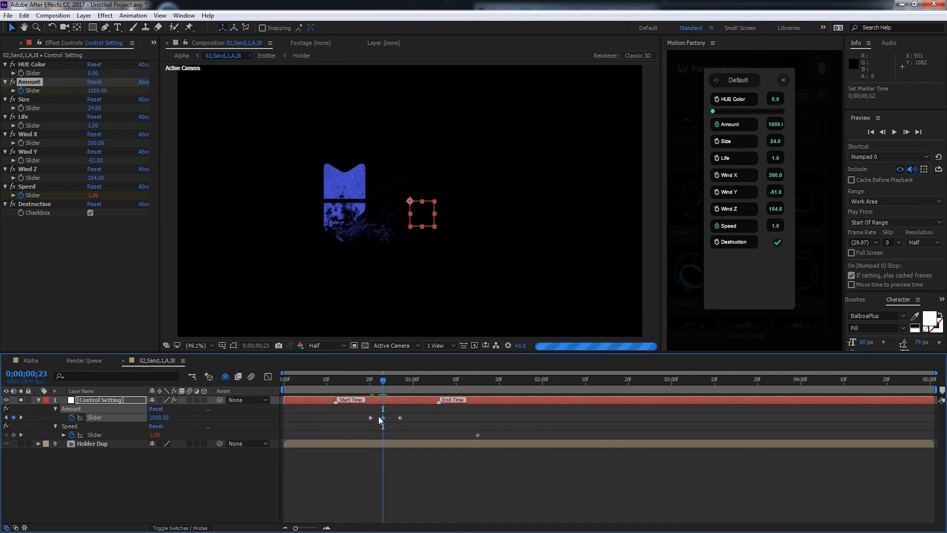
# Go to the next Amount keyframe, then preview the sand-particle dissolve in the Alpha composition.
pyautogui.press('k')
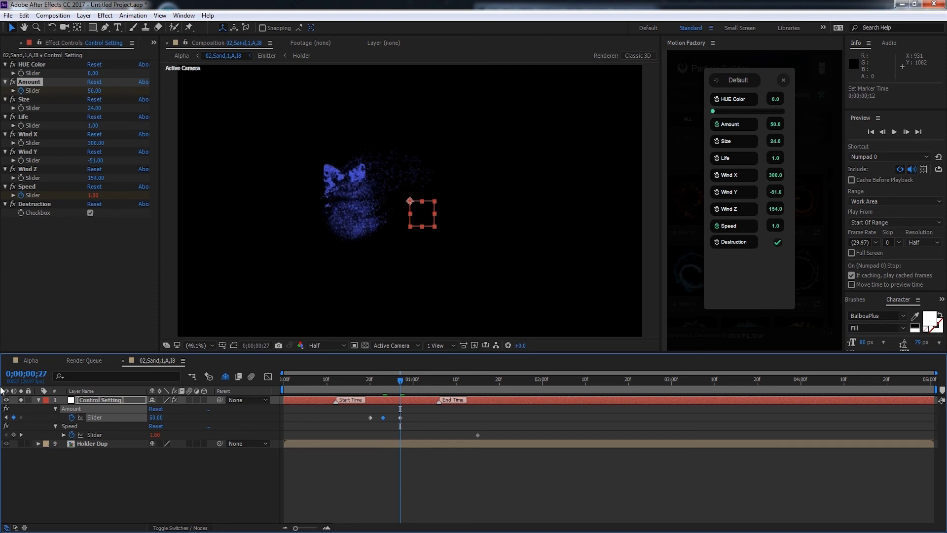
pyautogui.click(31, 360)
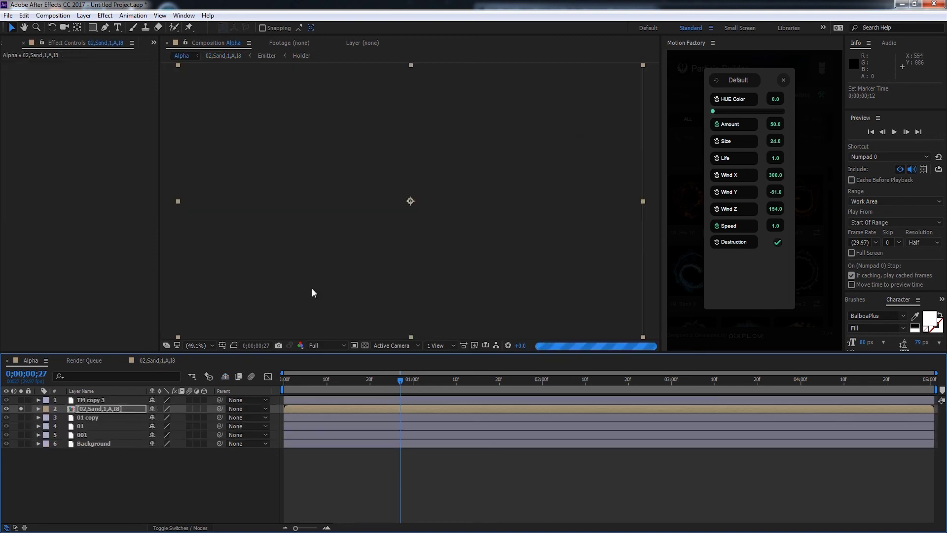
pyautogui.press('KP_0')
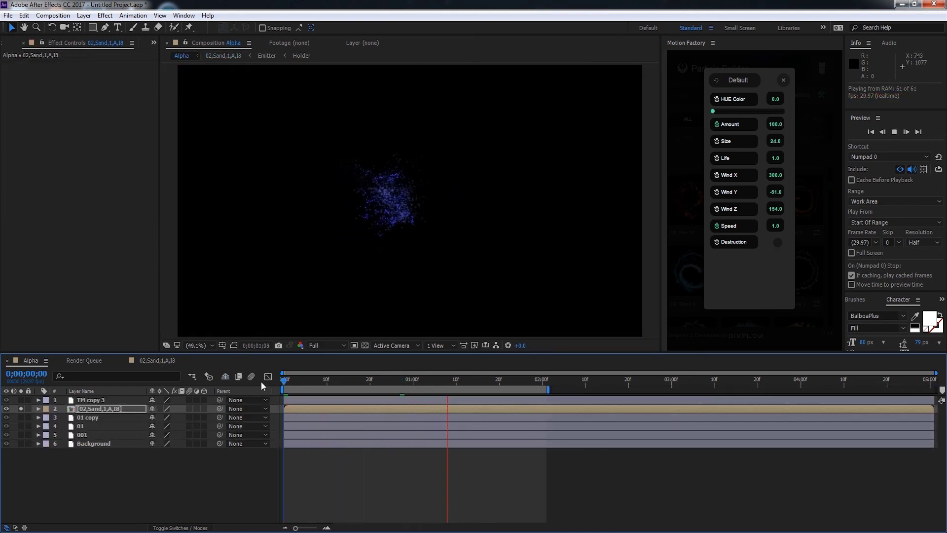